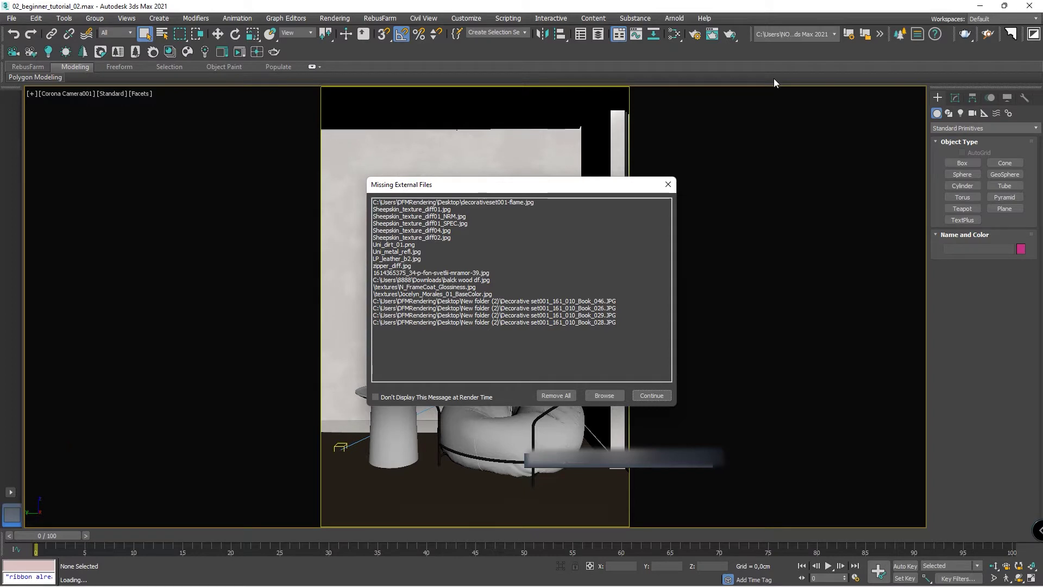
- Continue loading the armchair scene despite the missing external texture files
left_click(653, 395)
- Dismiss the remaining missing-file warning and bring up the Relink Bitmaps web page
left_click(551, 312)
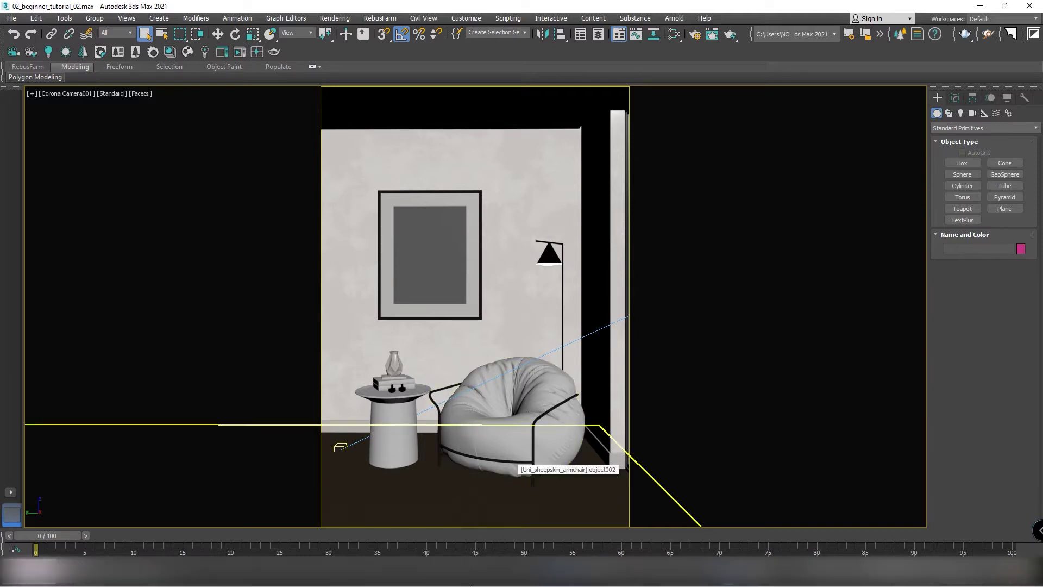
left_click(512, 584)
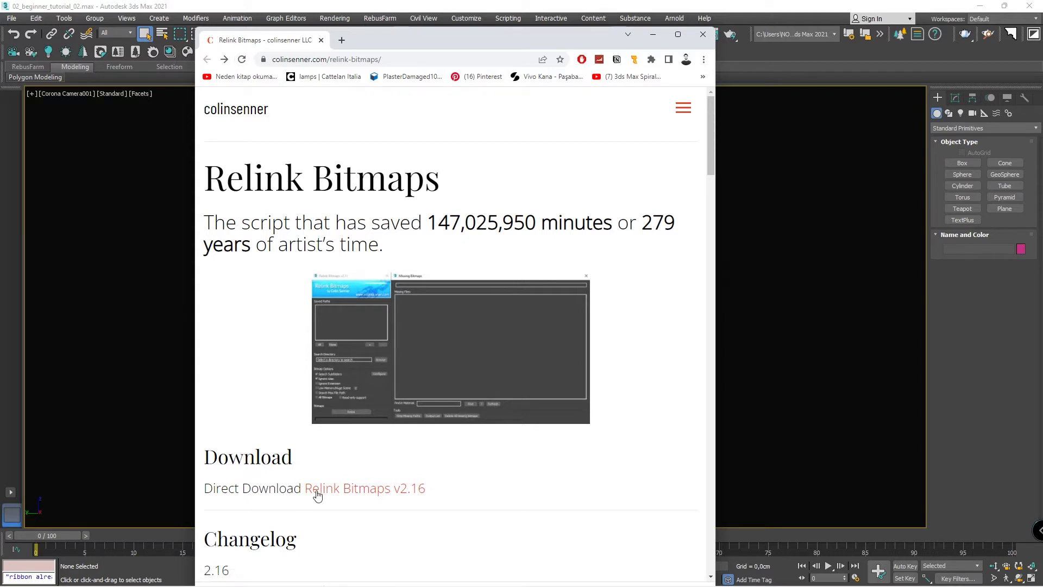
- Download the Relink Bitmaps v2.16 script and minimize Chrome to return to 3ds Max
left_click(351, 493)
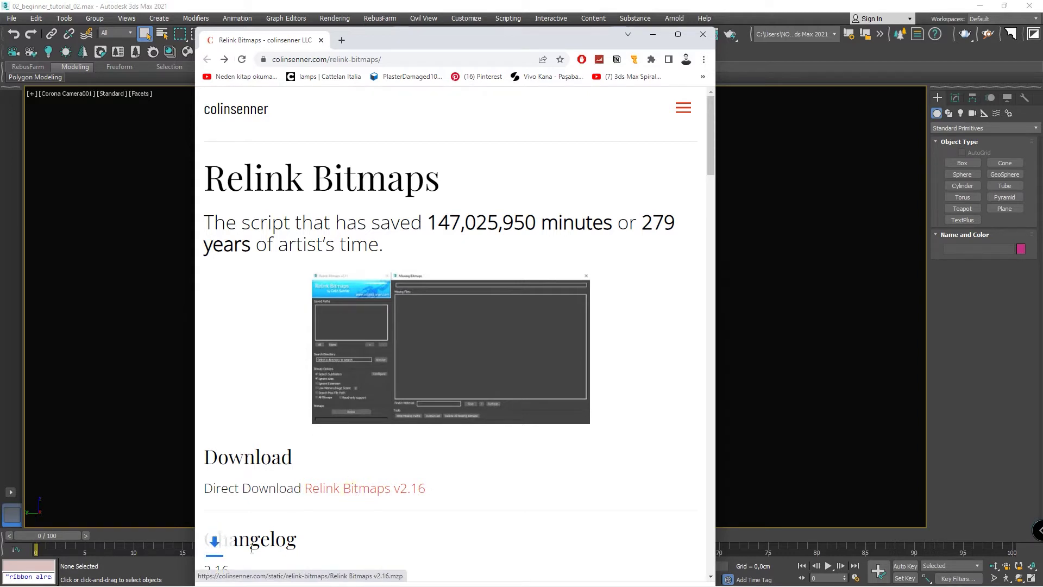
left_click(660, 34)
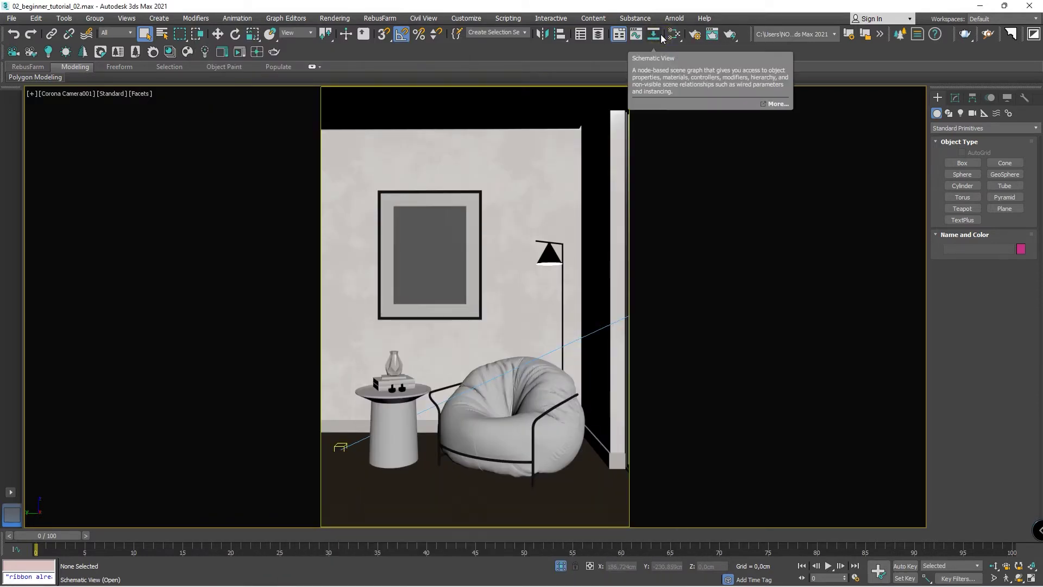
- Run Relink Bitmaps v2.16.mzp from Desktop > scripts2 and acknowledge the installation message
left_click(513, 20)
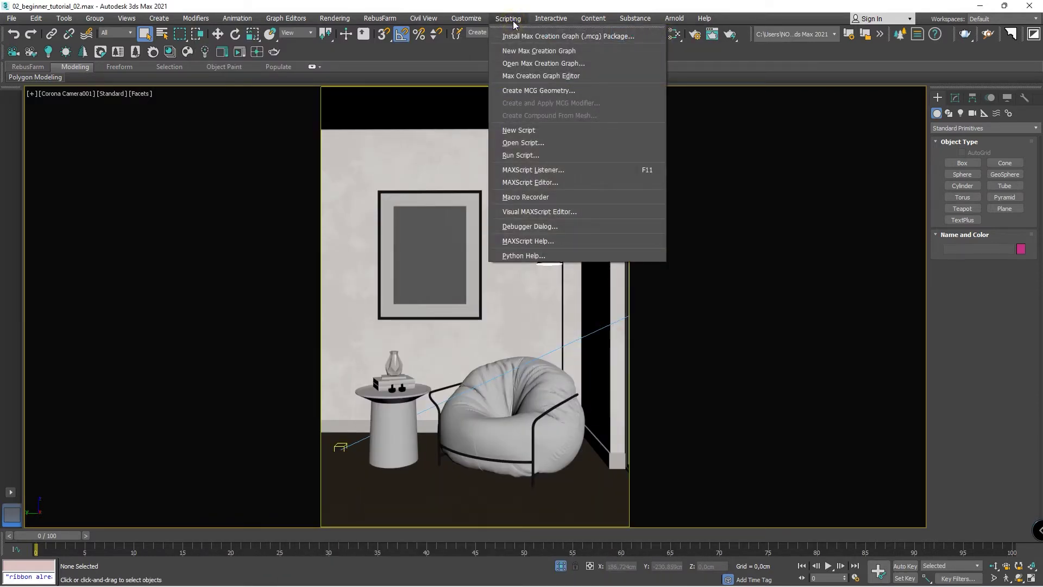
left_click(514, 144)
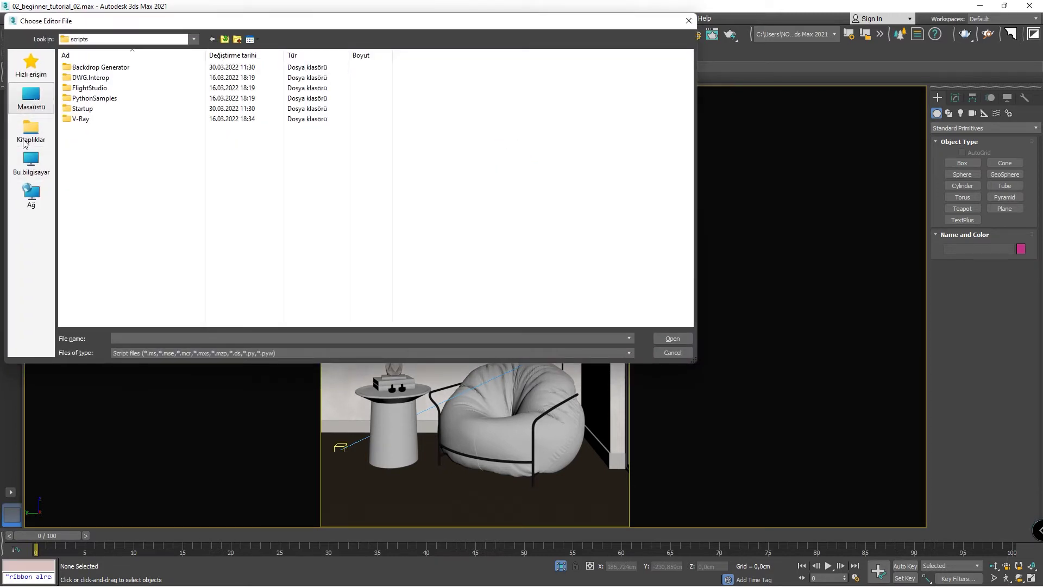
left_click(29, 172)
left_click(31, 98)
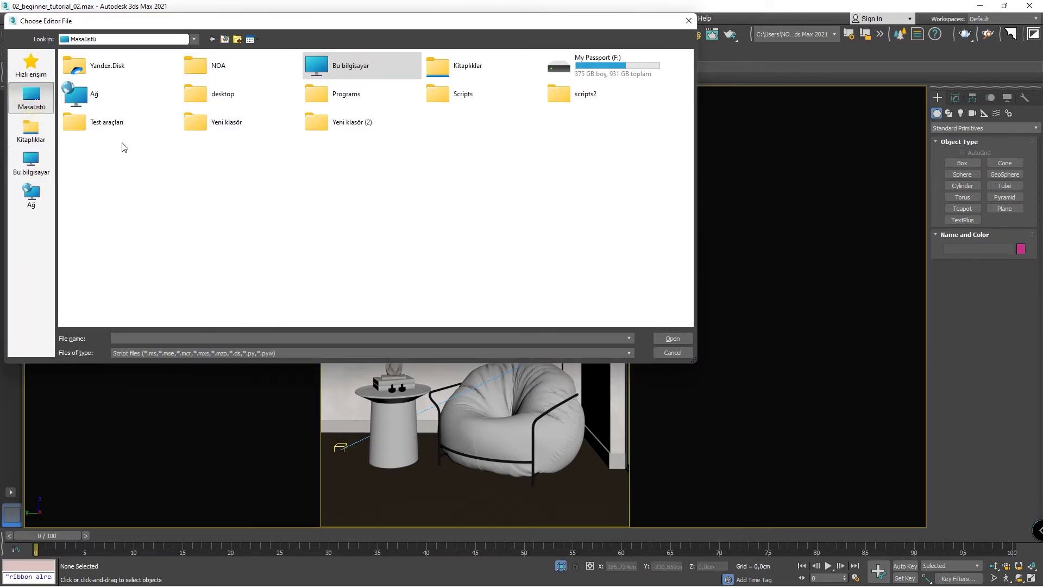
double_click(538, 101)
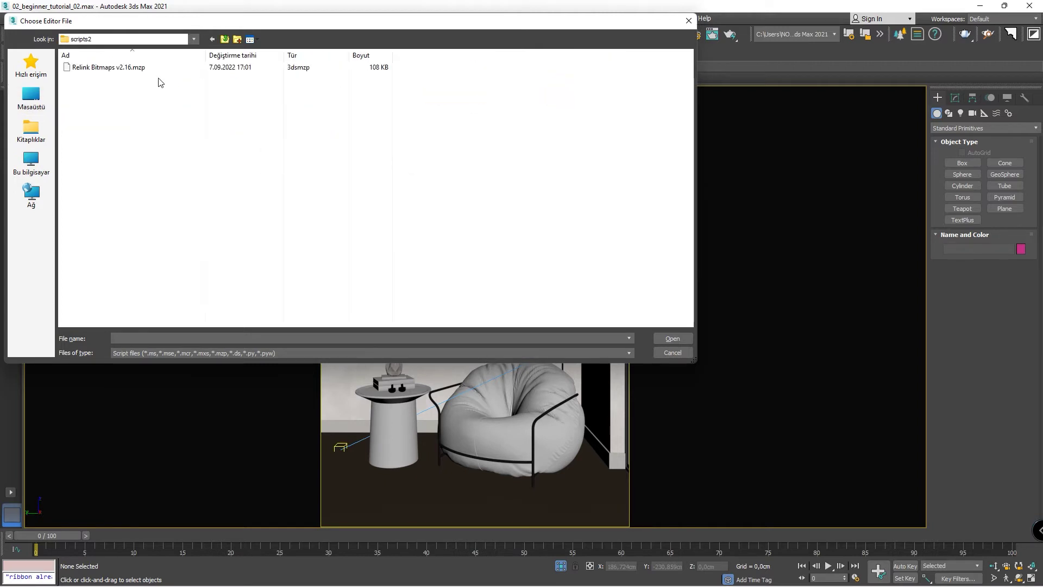
left_click(157, 70)
left_click(670, 341)
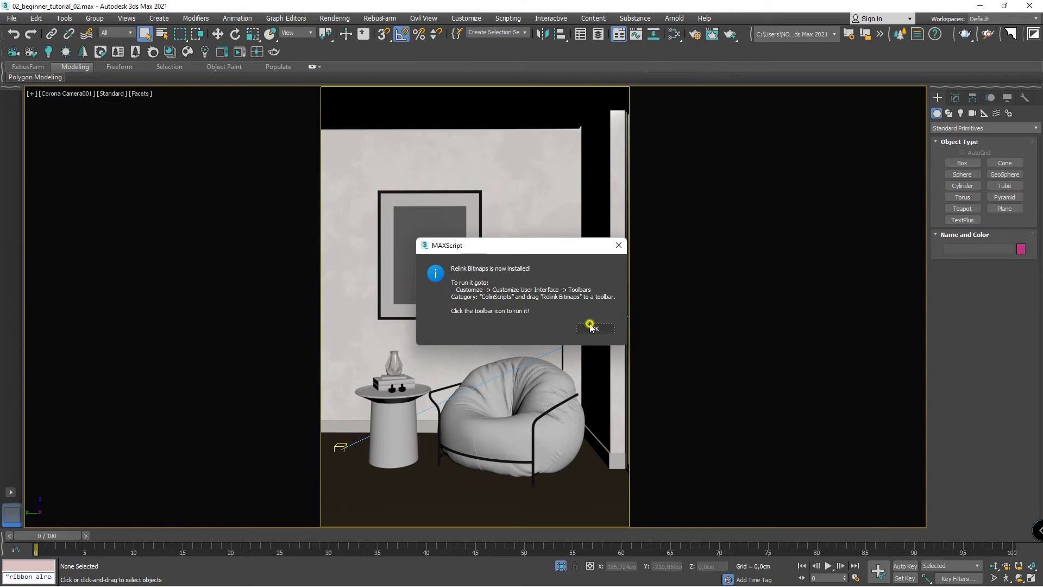
left_click(594, 328)
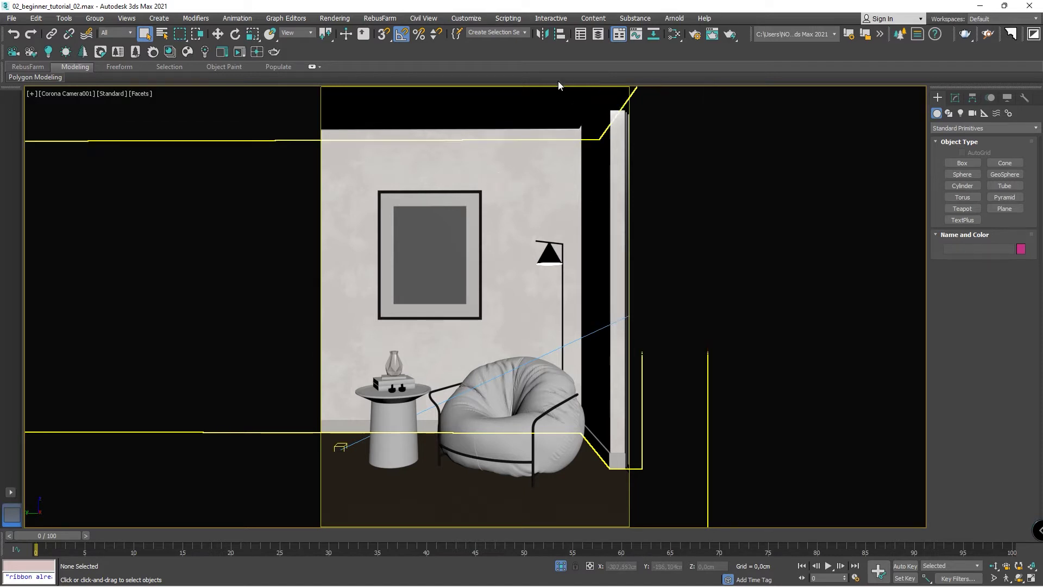
- Add the ColinScripts Relink Bitmaps command to the main toolbar via Customize User Interface
left_click(466, 17)
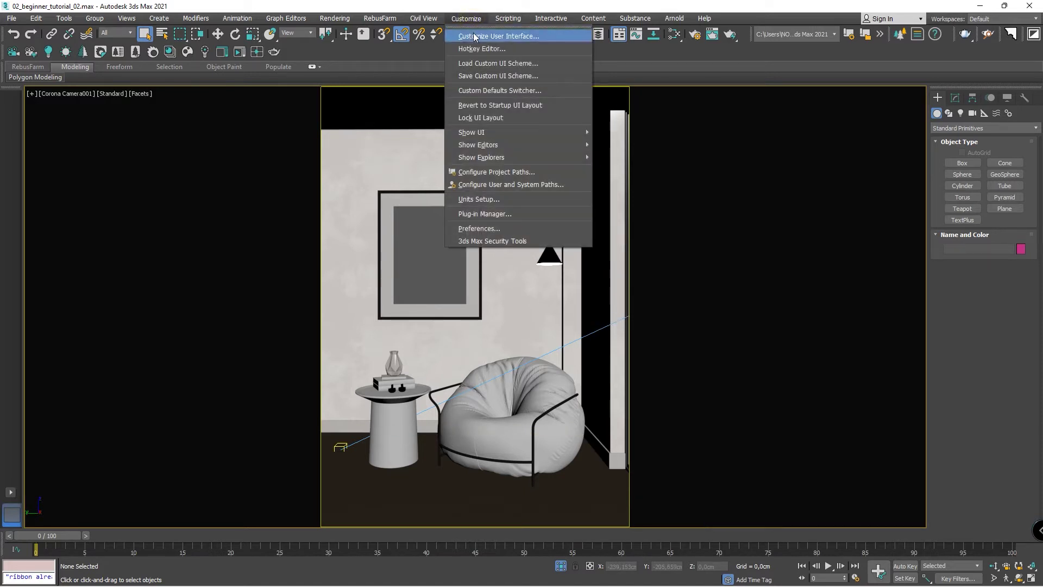
left_click(474, 36)
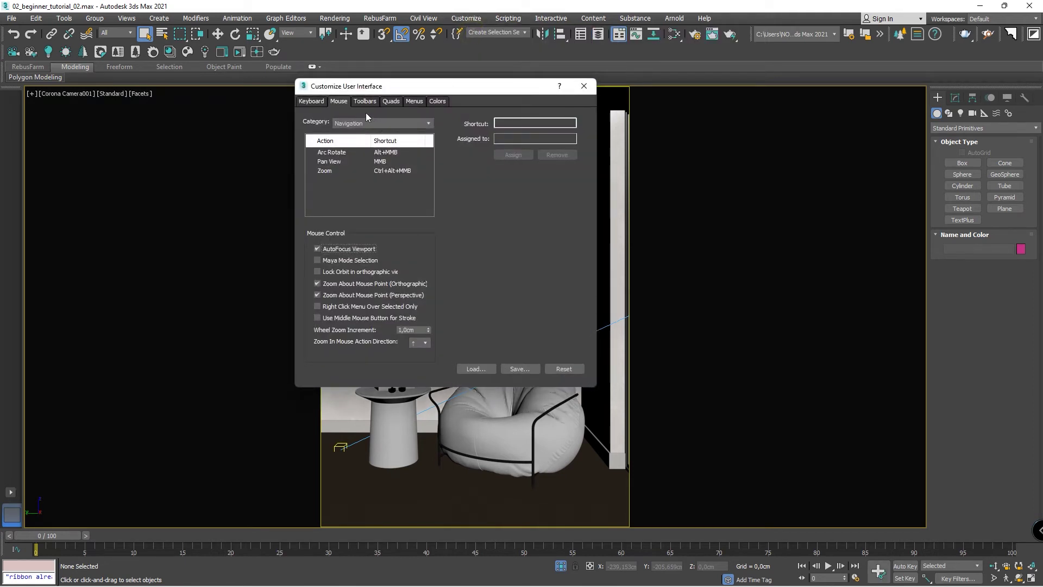
left_click(364, 101)
left_click(378, 138)
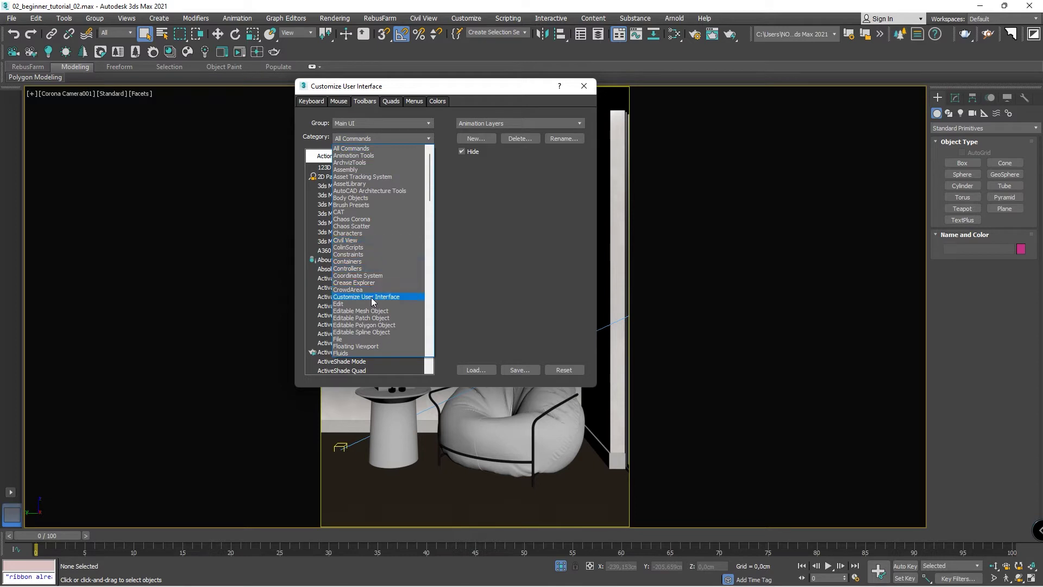
left_click(370, 247)
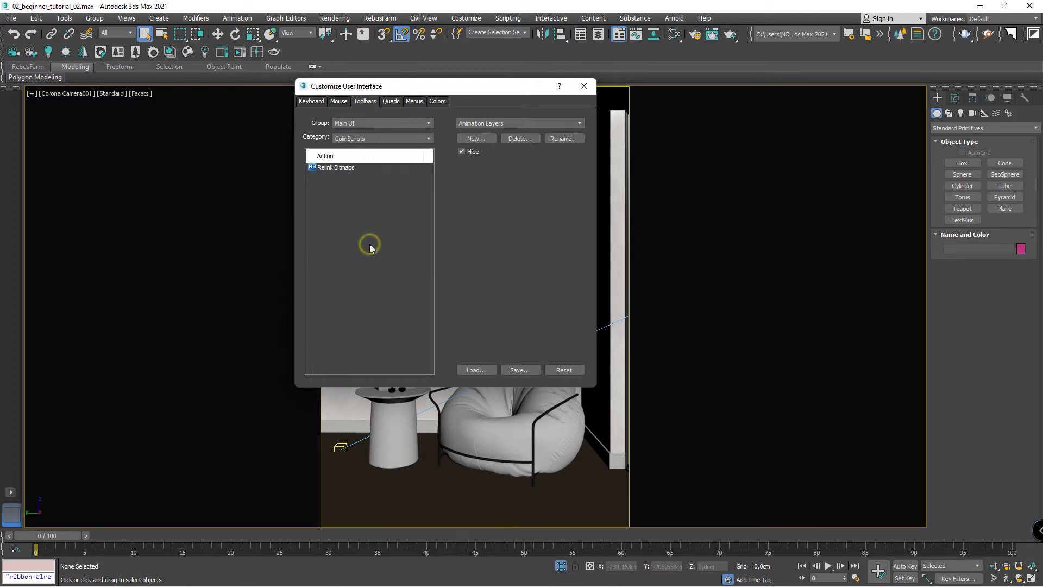
left_click(338, 170)
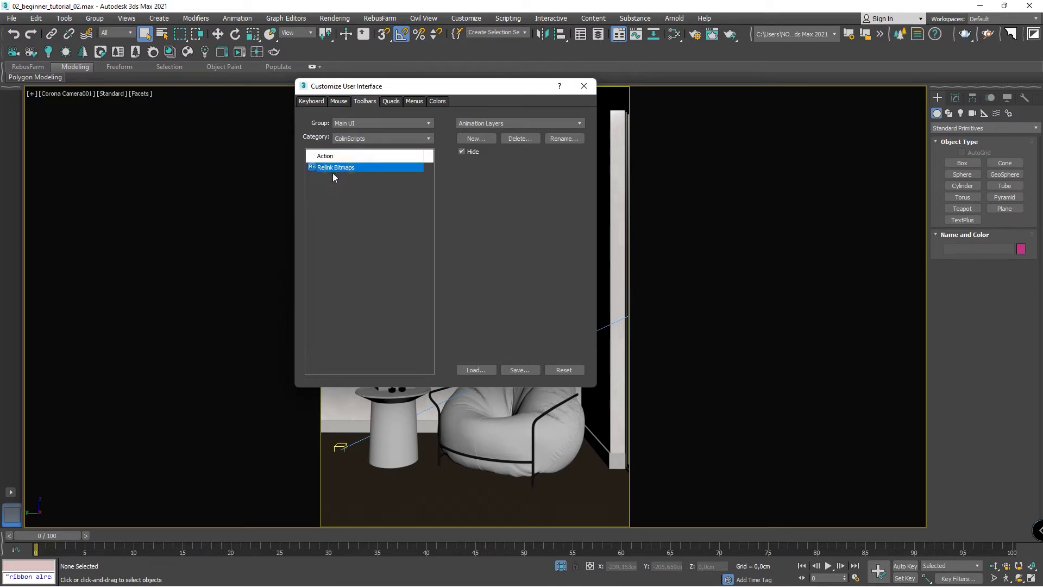
mouse_move(321, 166)
left_mouse_down()
mouse_move(562, 55)
mouse_move(563, 34)
left_mouse_up()
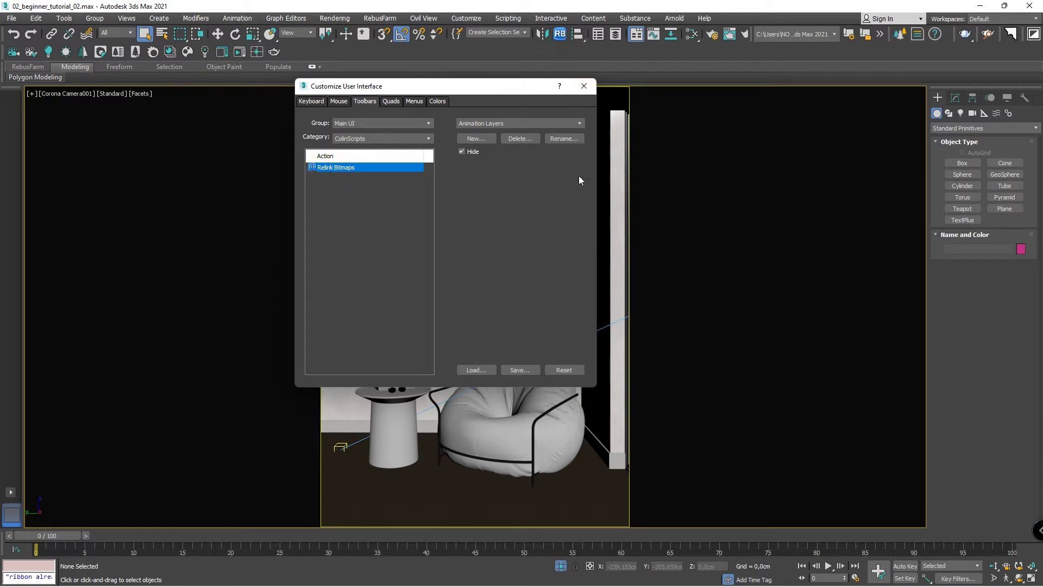
- Close the customization window, dismiss the error, and launch Relink Bitmaps from its new button
left_click(583, 86)
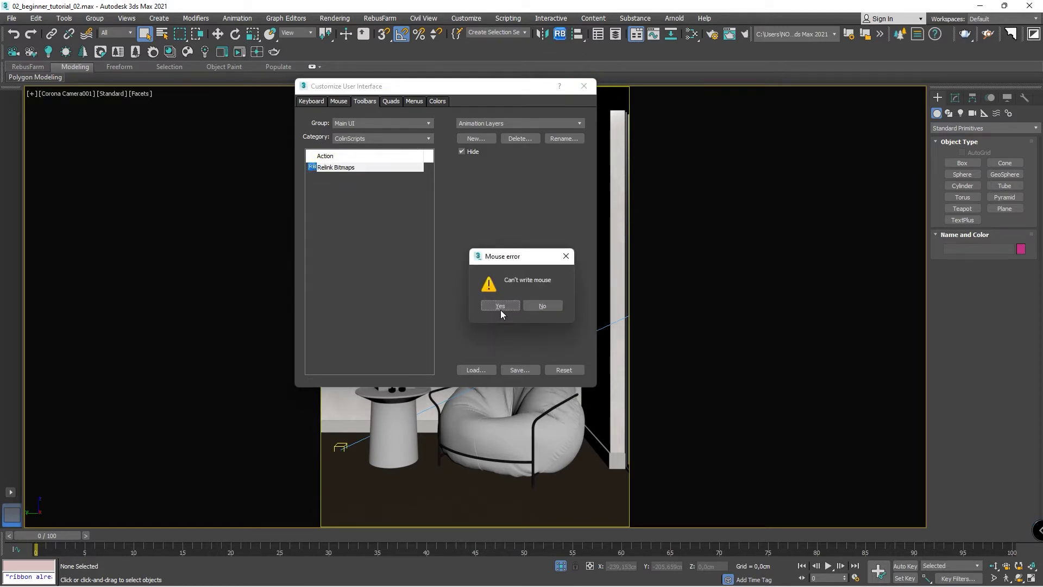
left_click(535, 302)
left_click(559, 34)
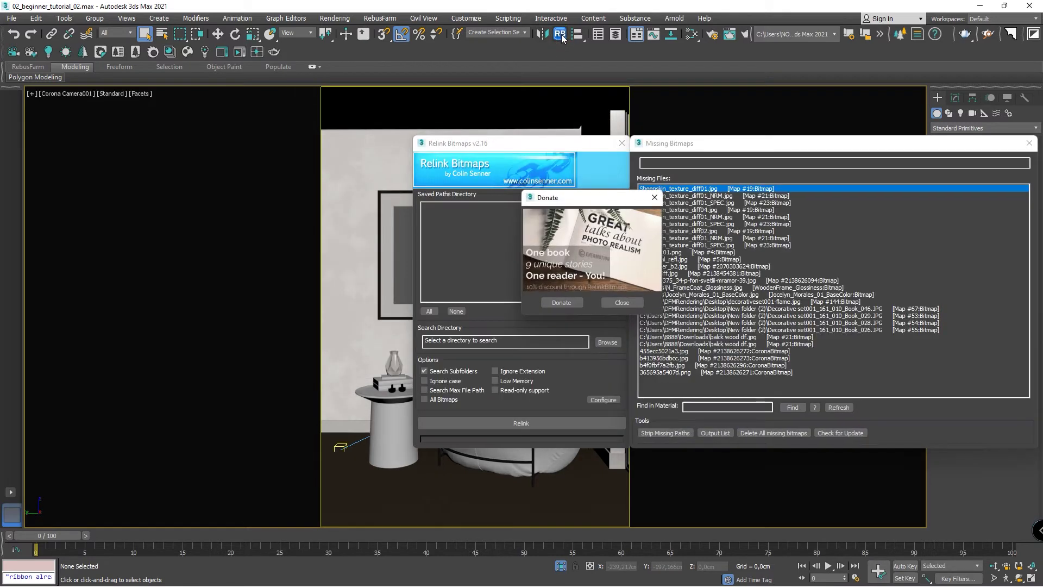
- Close the Donate prompt and drag the Relink Bitmaps window to the left
left_click(622, 302)
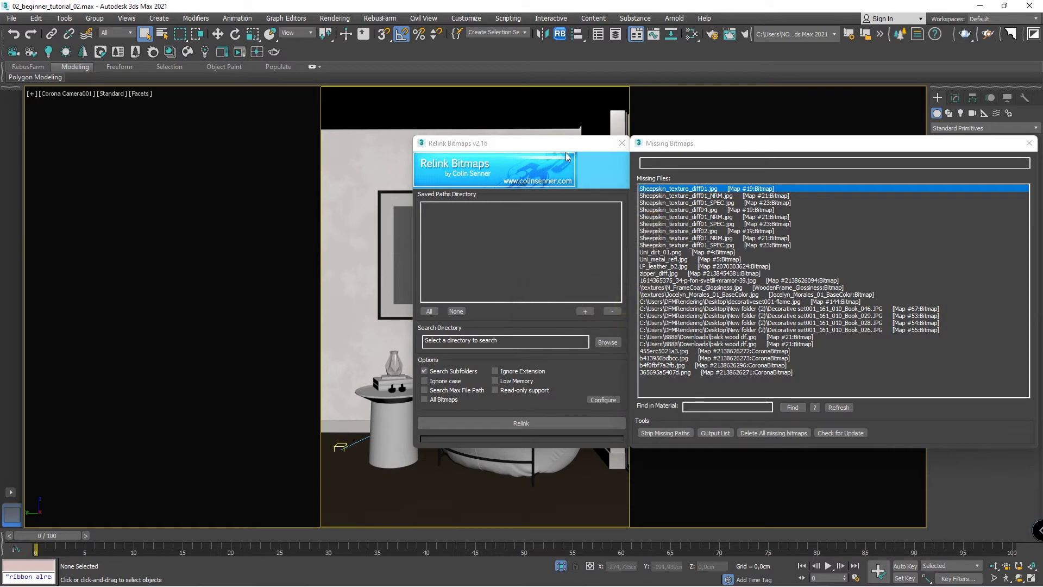
left_click_drag(523, 144, 362, 151)
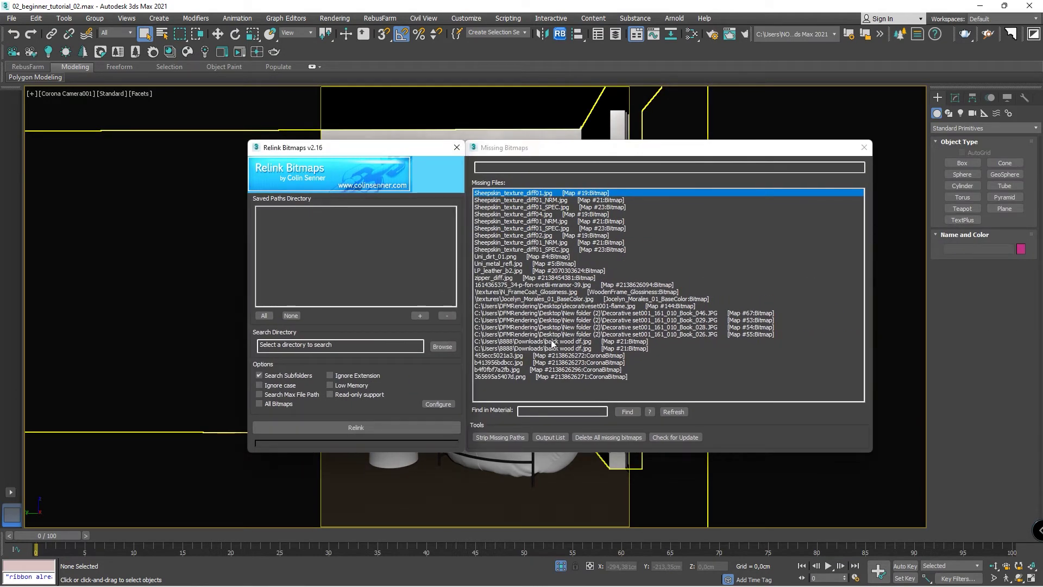
- Browse to D:\YOUTUBE_TUTORIALS\02_Beginner_tutorial and select it as the search directory
left_click(443, 347)
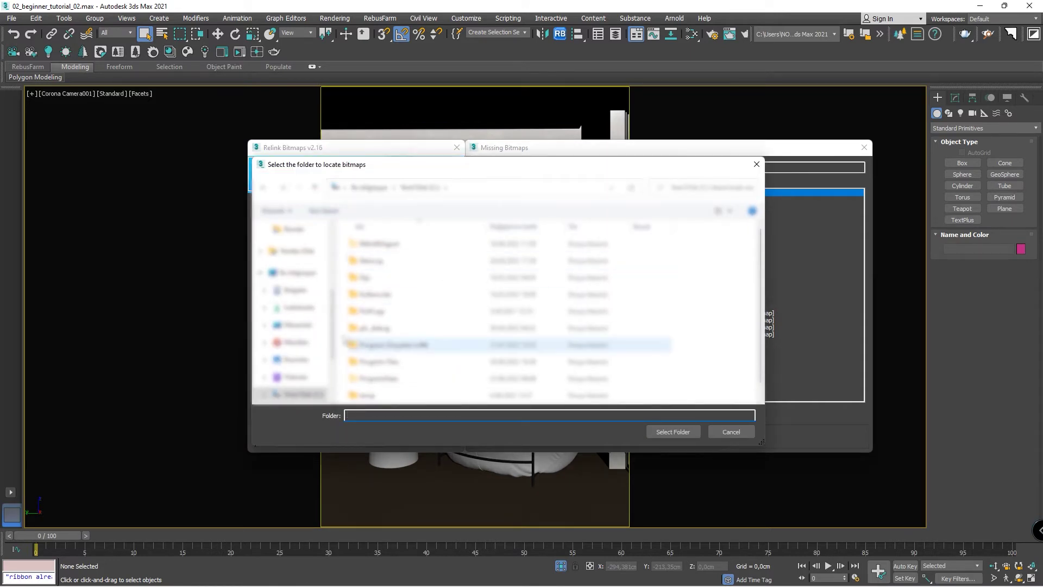
scroll(301, 381, "down", 1)
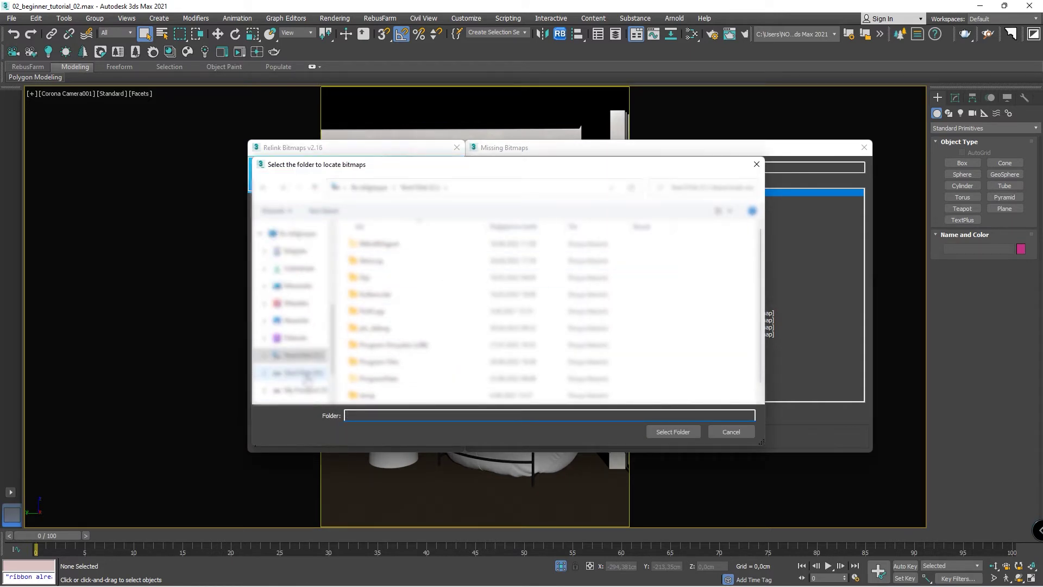
left_click(302, 372)
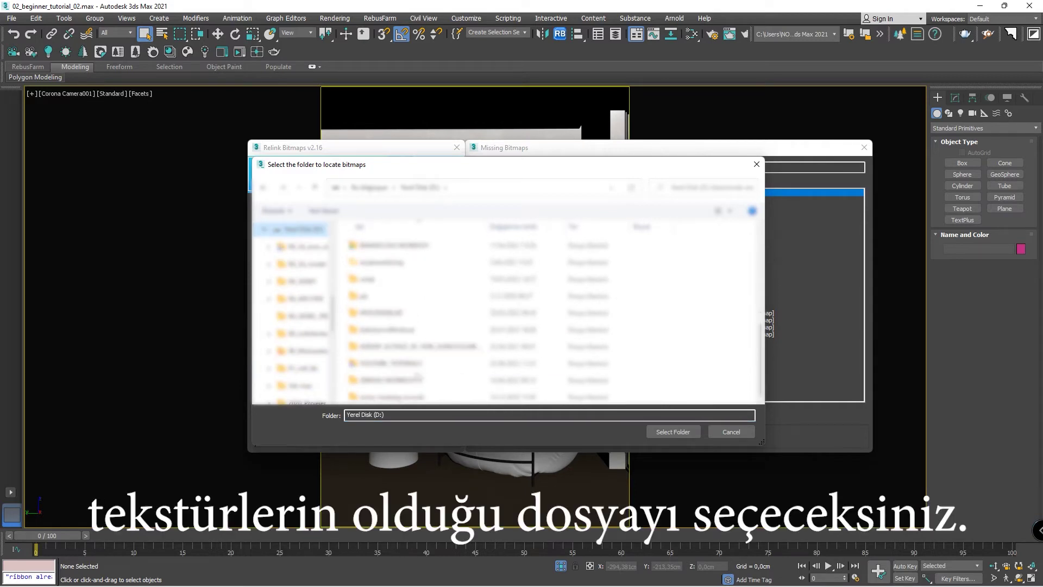
double_click(417, 363)
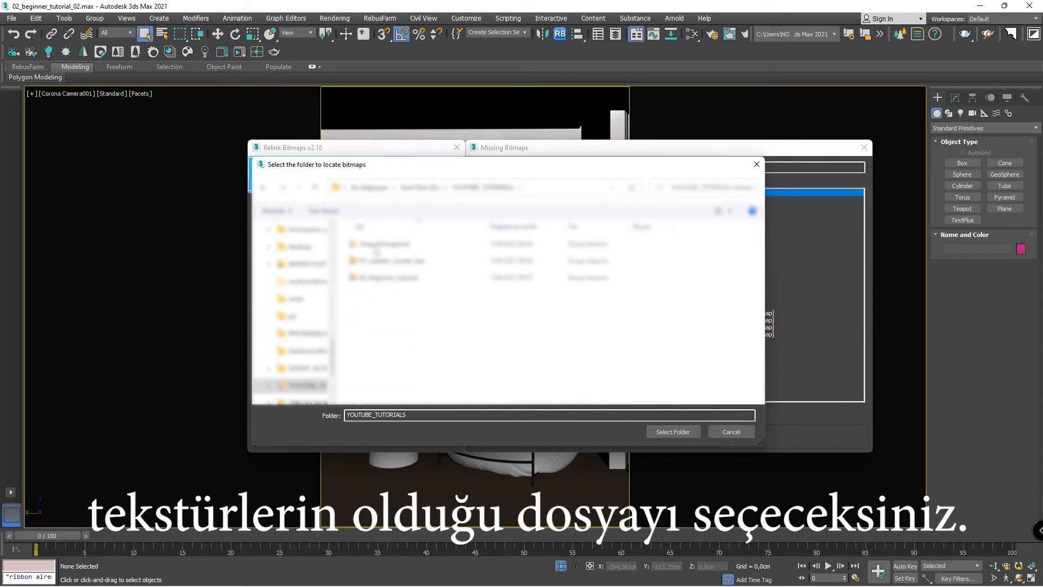
double_click(403, 278)
left_click(261, 188)
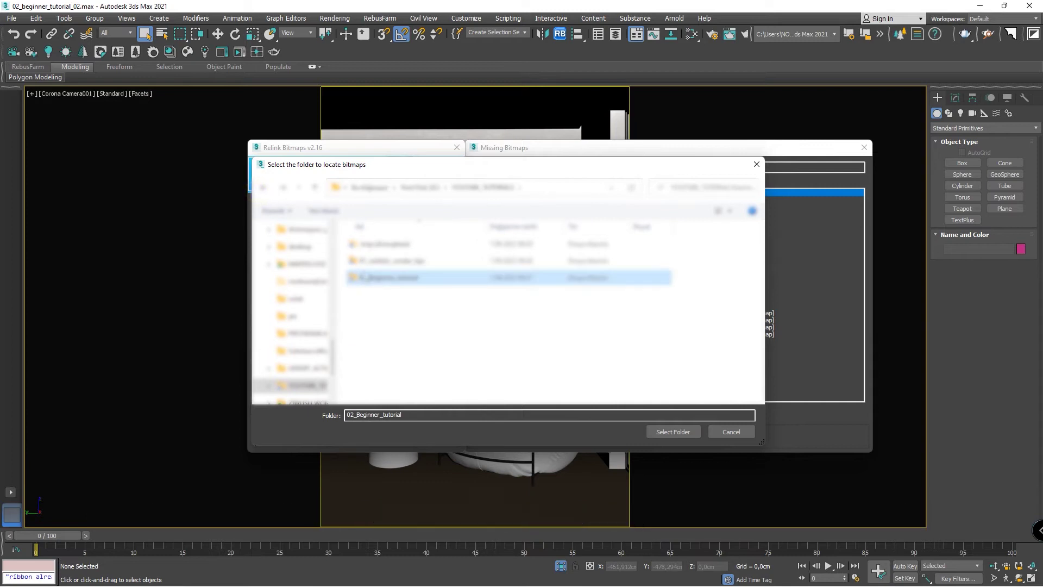
left_click(366, 279)
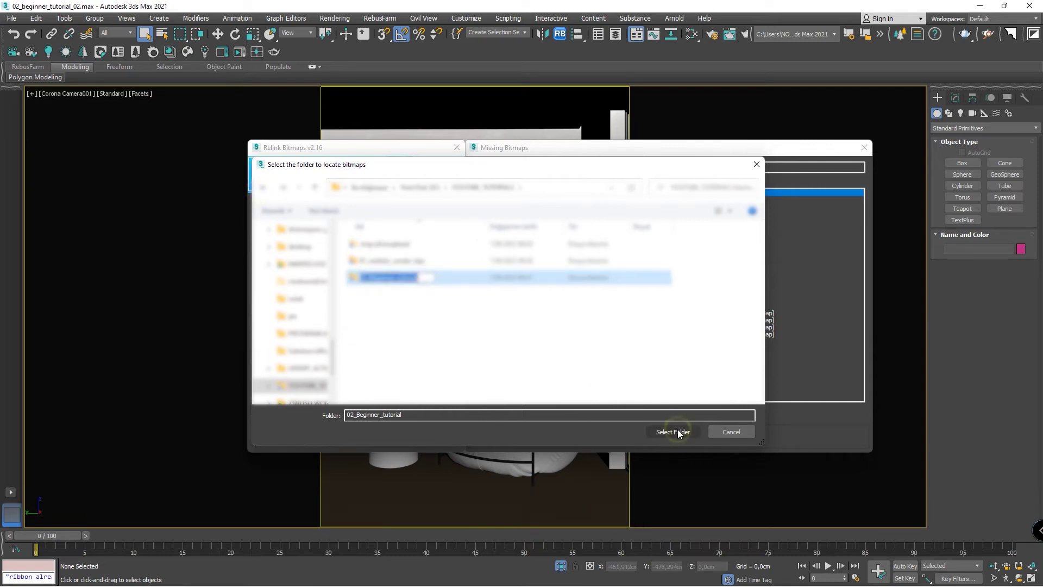
left_click(673, 432)
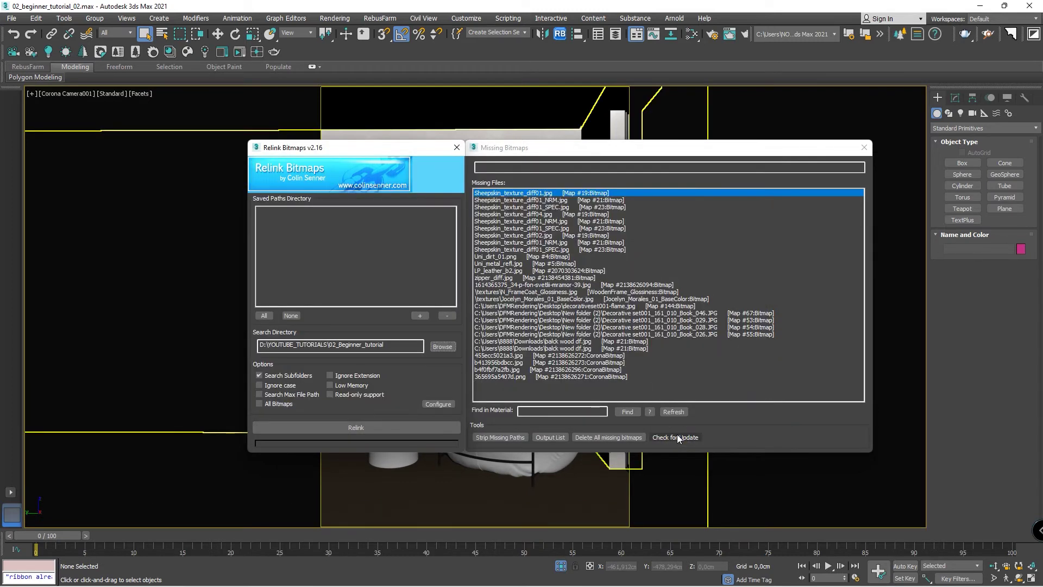
- Relink the missing bitmaps from the tutorial folder, then close the Relink Bitmaps window
left_click(405, 428)
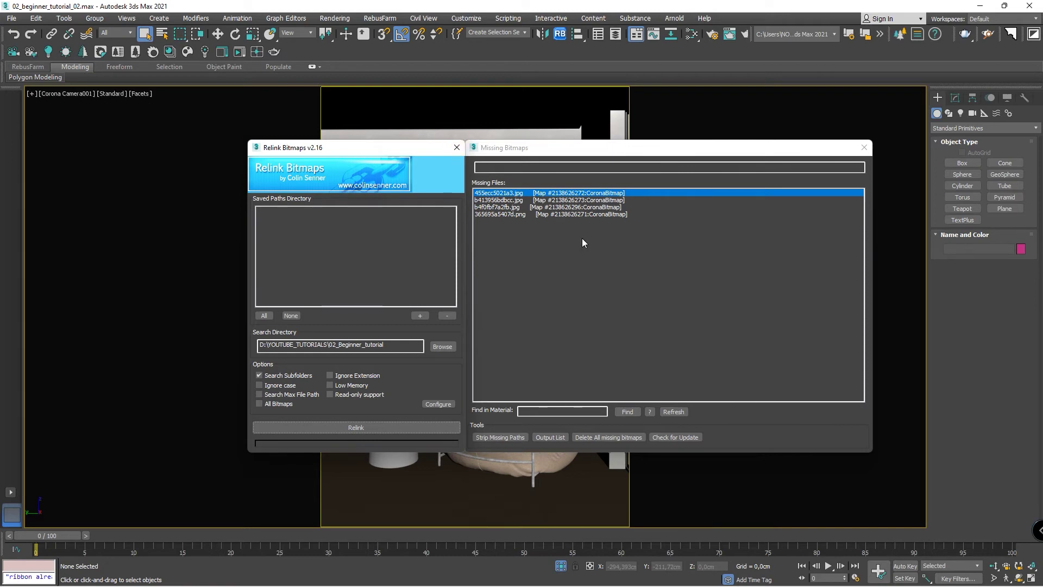
left_click(457, 147)
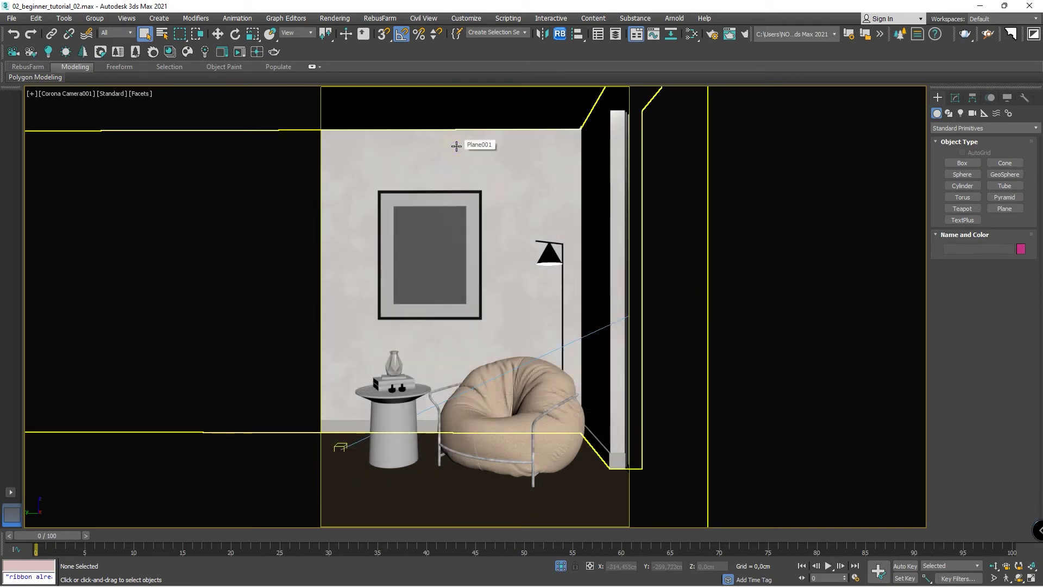
key("shift+q")
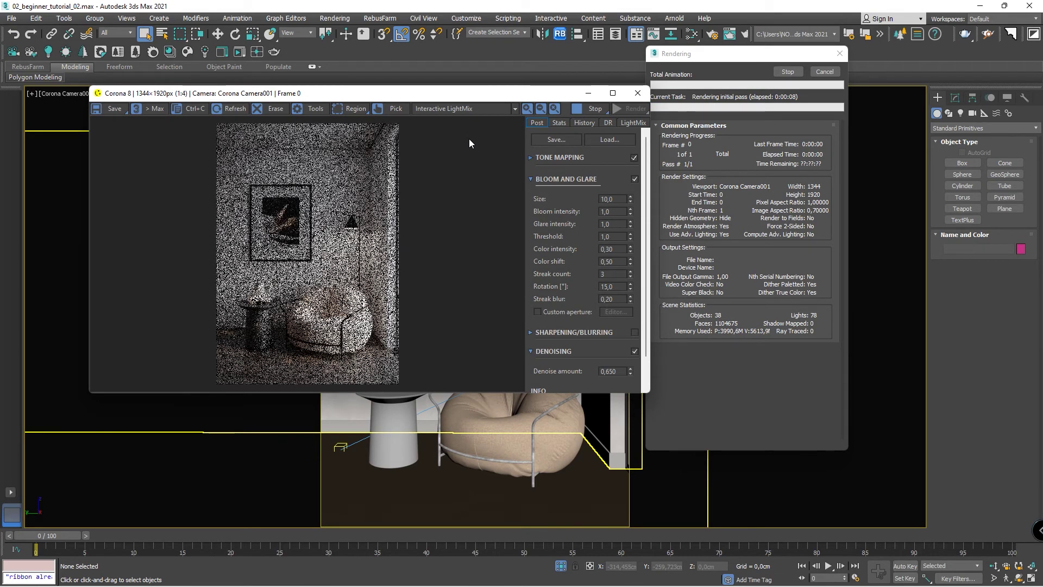
left_click(638, 93)
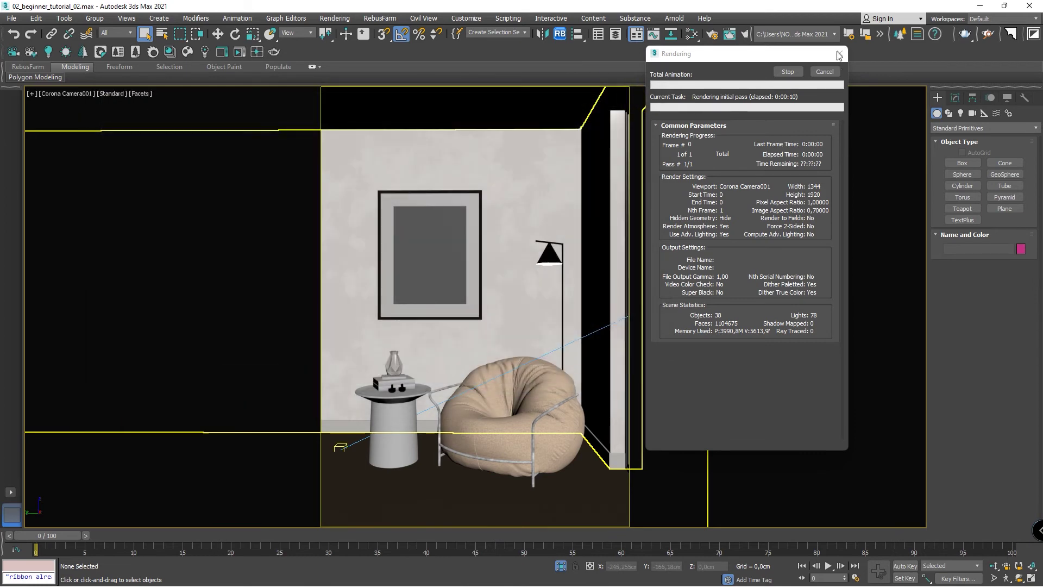
left_click(839, 53)
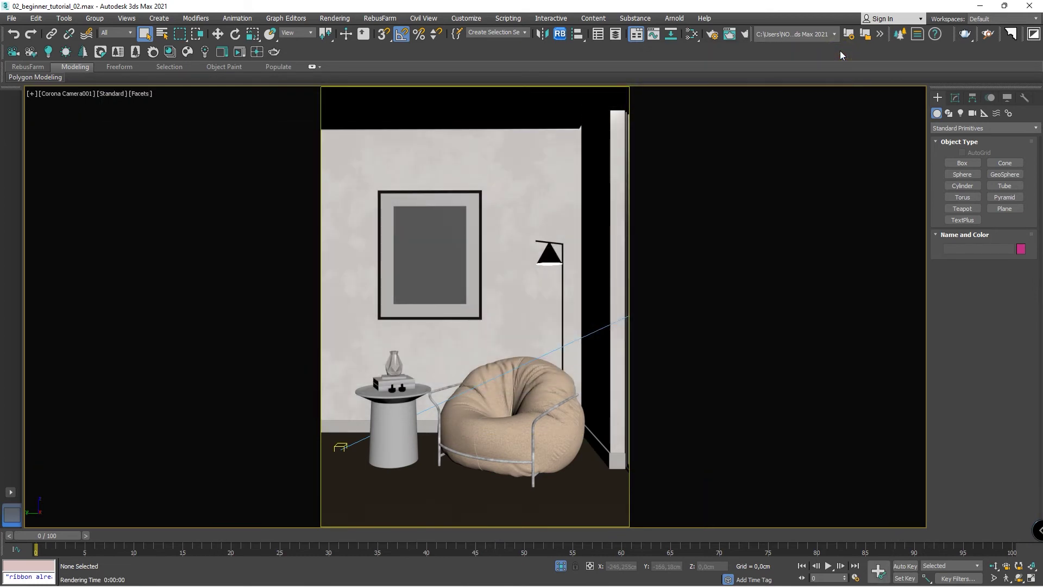